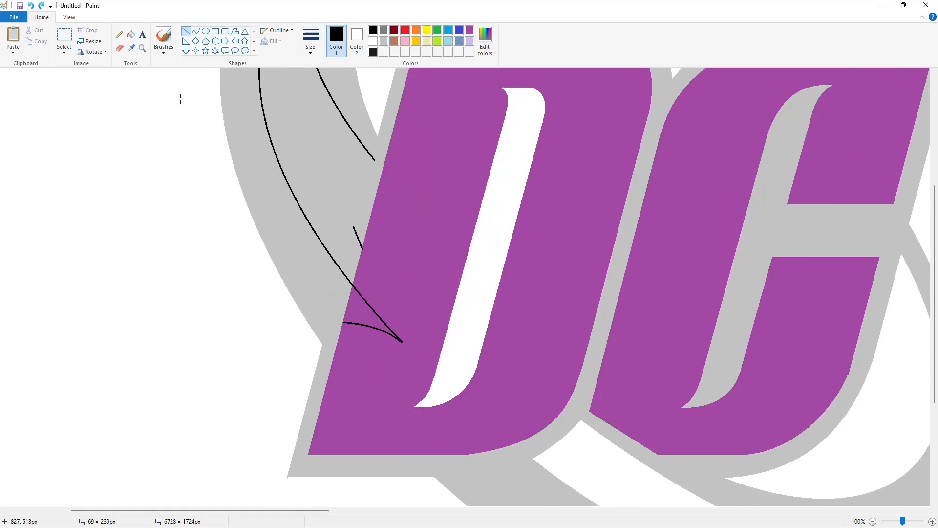
# Close the crescent's outline beside the D with a straight line, and fill the crescent and its pointed tip with black
pyautogui.moveTo(353, 226); pyautogui.dragTo(375, 160)
pyautogui.click(130, 34)
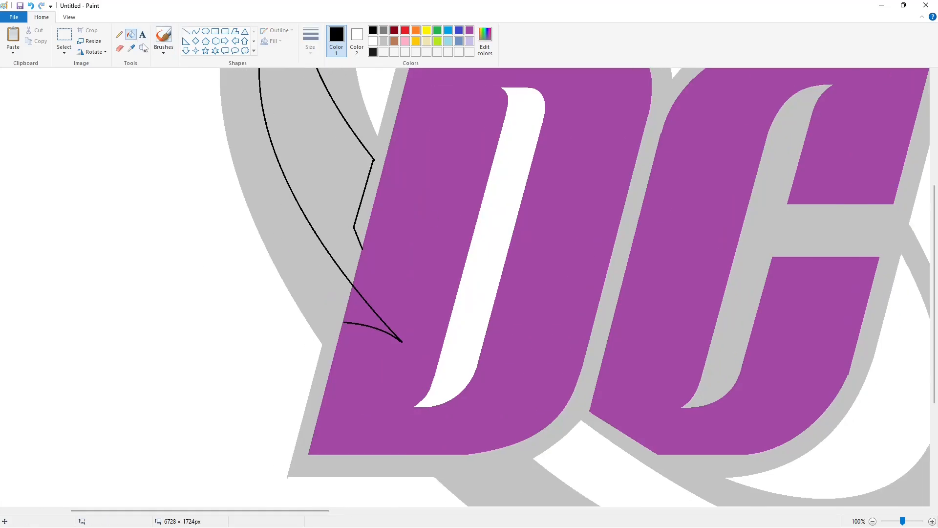
pyautogui.click(353, 270)
pyautogui.click(366, 307)
pyautogui.hotkey('ctrl', 'z')
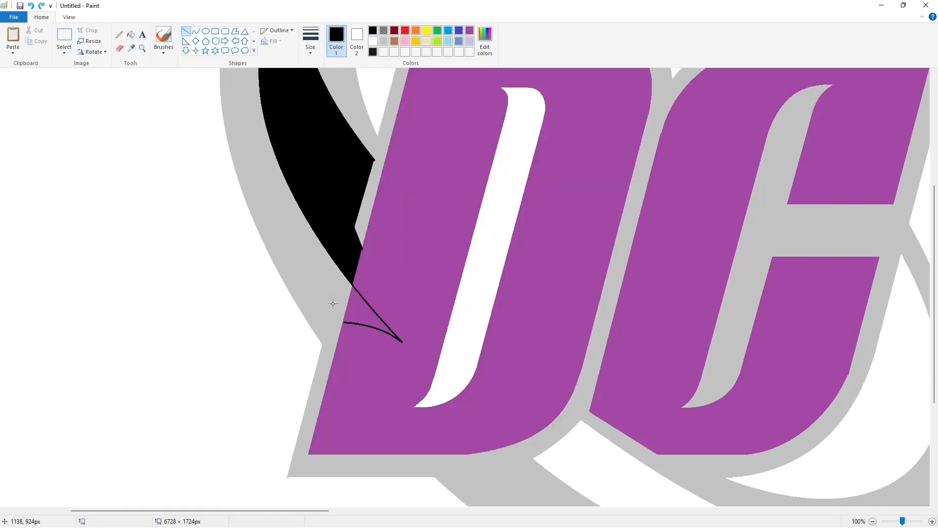
pyautogui.click(360, 312)
pyautogui.scroll(2, 395, 73)
pyautogui.click(470, 30)
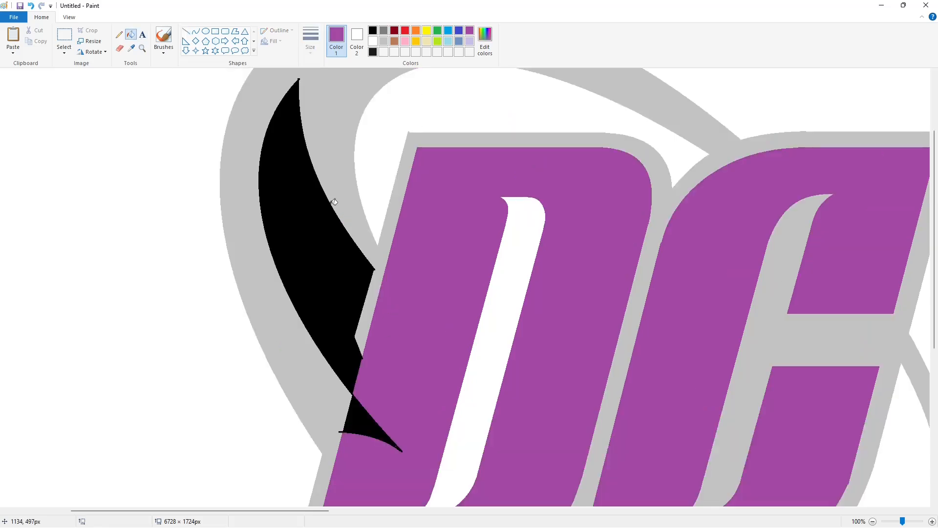
pyautogui.click(324, 223)
pyautogui.hotkey('ctrl', 'z')
pyautogui.click(384, 41)
pyautogui.click(359, 384)
pyautogui.hotkey('ctrl', 'z')
# Trim the upper edge of the crescent's pointed tip on the D with a straight purple line
pyautogui.click(470, 30)
pyautogui.scroll(1, 324, 237)
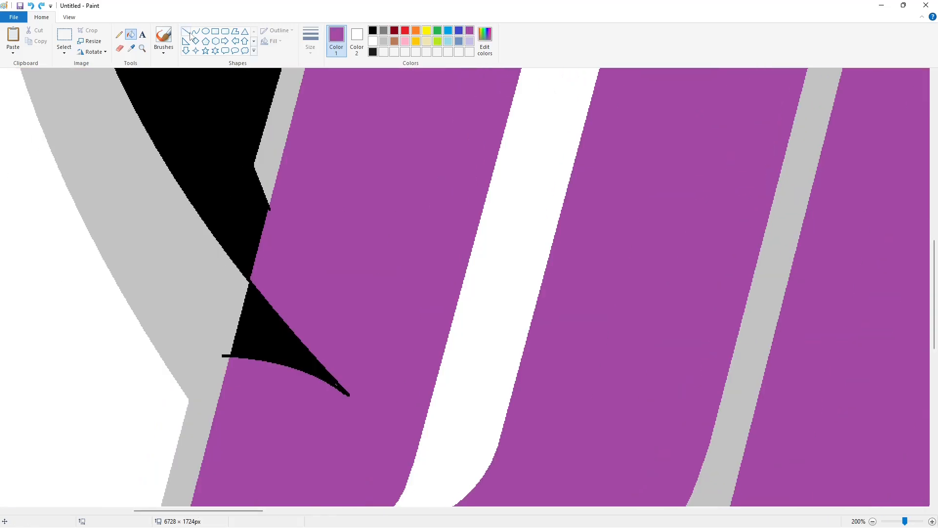
pyautogui.click(189, 31)
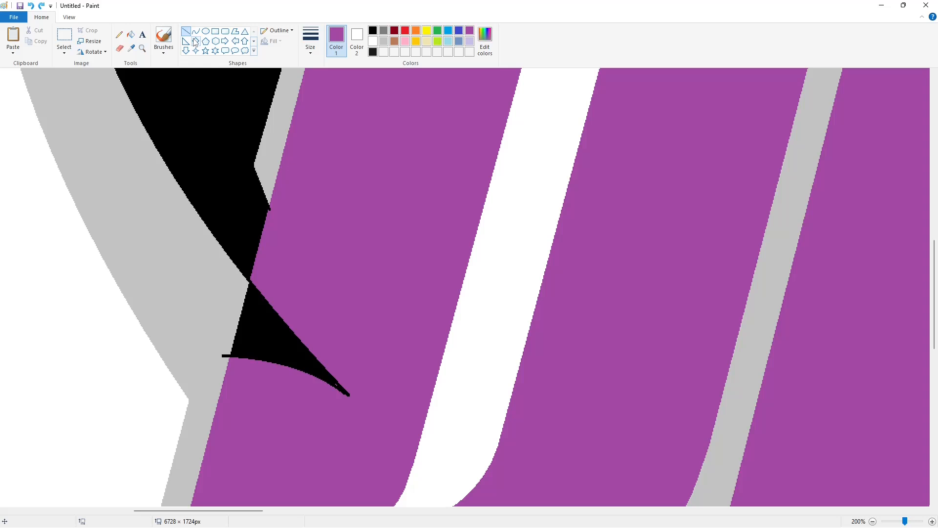
pyautogui.click(317, 54)
pyautogui.click(317, 70)
pyautogui.moveTo(250, 281); pyautogui.dragTo(350, 394)
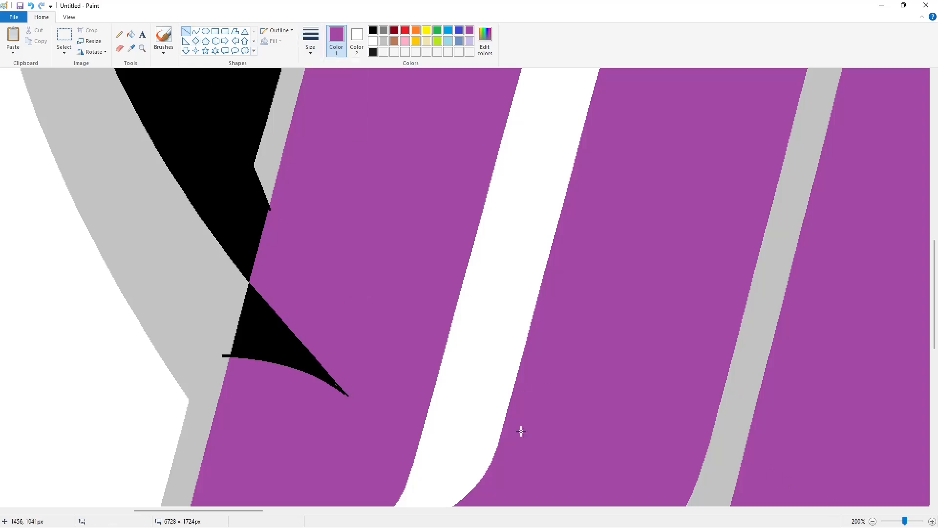
# Recolor the black crescent purple and its pointed tip on the D gray
pyautogui.scroll(-2, 676, 452)
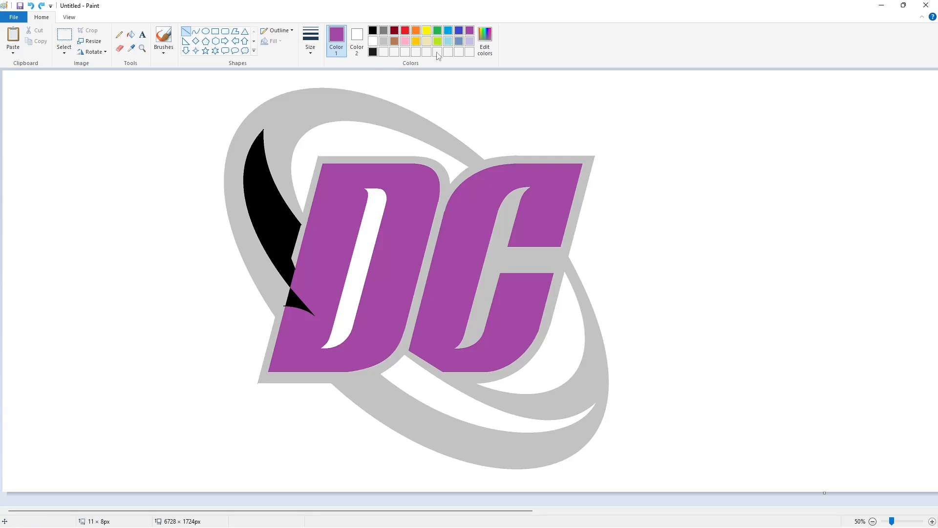
pyautogui.click(130, 34)
pyautogui.click(295, 211)
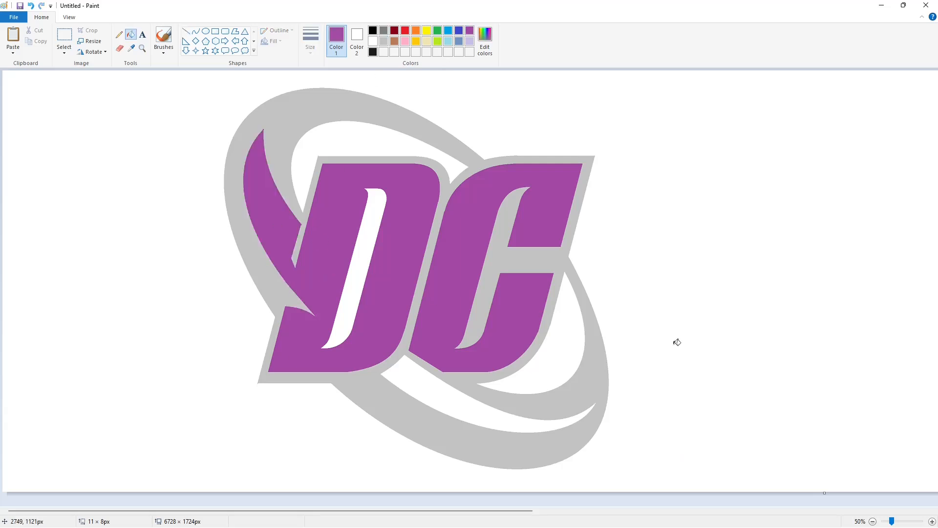
# Touch up the gray tip cutting into the D with a short gray line of about 19 × 11 px
pyautogui.click(932, 521)
pyautogui.moveTo(251, 510); pyautogui.dragTo(314, 511)
pyautogui.scroll(2, 294, 293)
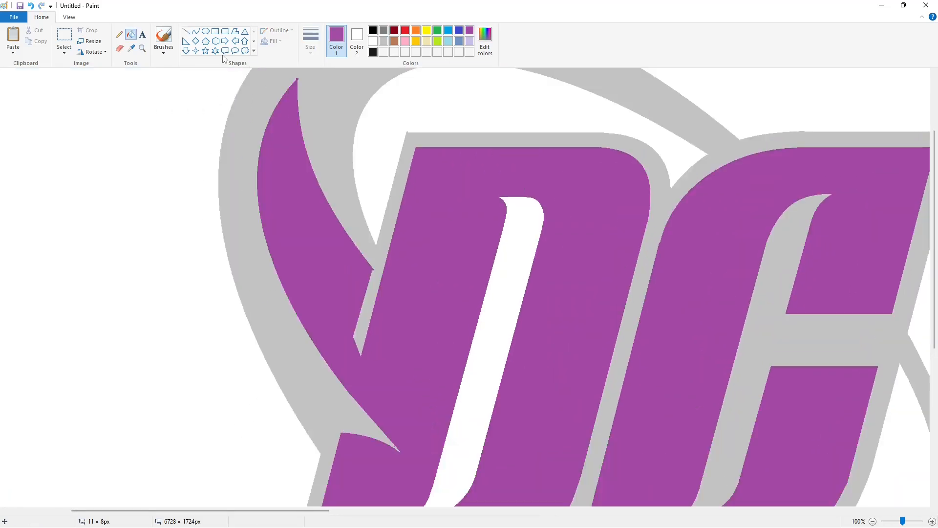
pyautogui.click(186, 31)
pyautogui.click(383, 41)
pyautogui.scroll(-2, 420, 258)
pyautogui.moveTo(386, 333); pyautogui.dragTo(396, 338)
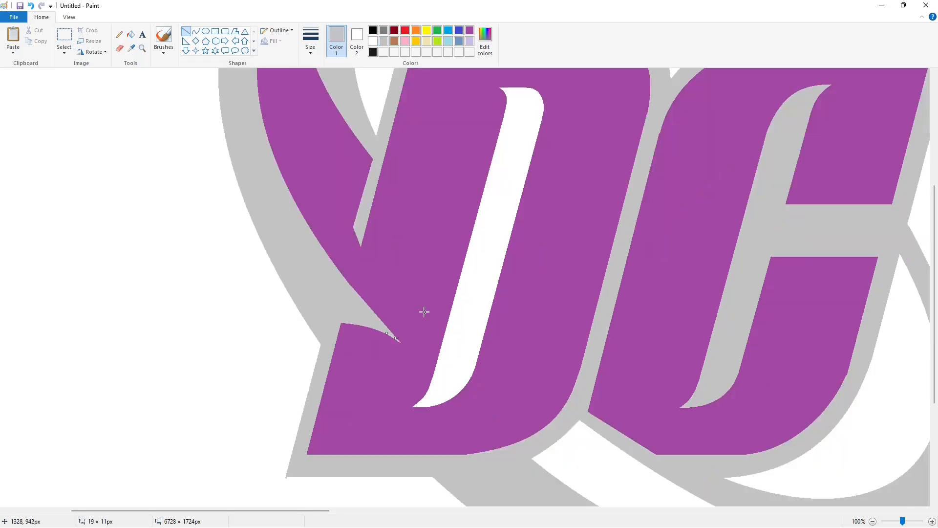
# Clean the gray border's upper edge and lower-left corner around the D with straight white lines
pyautogui.scroll(3, 336, 180)
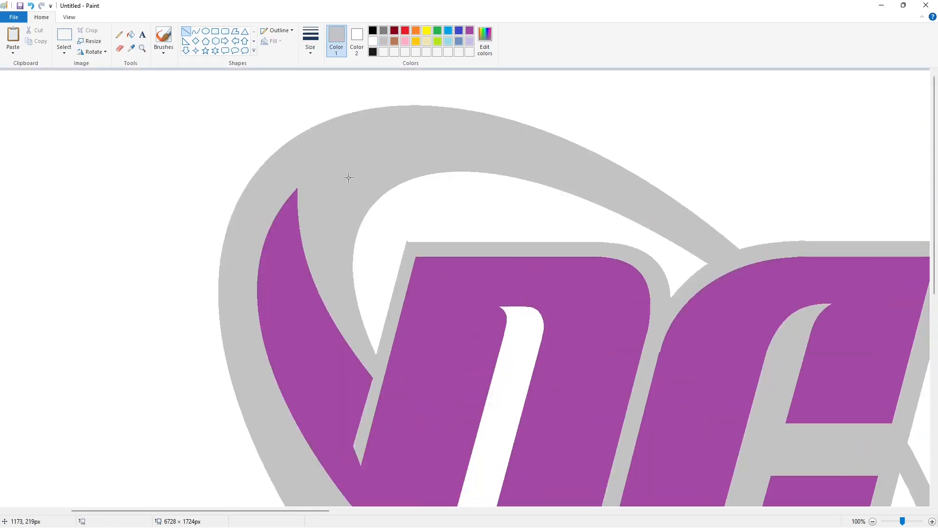
pyautogui.click(373, 42)
pyautogui.moveTo(384, 240)
pyautogui.mouseDown()
pyautogui.moveTo(572, 239)
pyautogui.moveTo(550, 255)
pyautogui.moveTo(546, 235)
pyautogui.mouseUp()
pyautogui.hscroll(5, 479, 209)
pyautogui.scroll(-6, 608, 233)
pyautogui.moveTo(426, 512)
pyautogui.mouseDown()
pyautogui.moveTo(320, 510)
pyautogui.moveTo(329, 510)
pyautogui.mouseUp()
pyautogui.moveTo(240, 289); pyautogui.dragTo(199, 289)
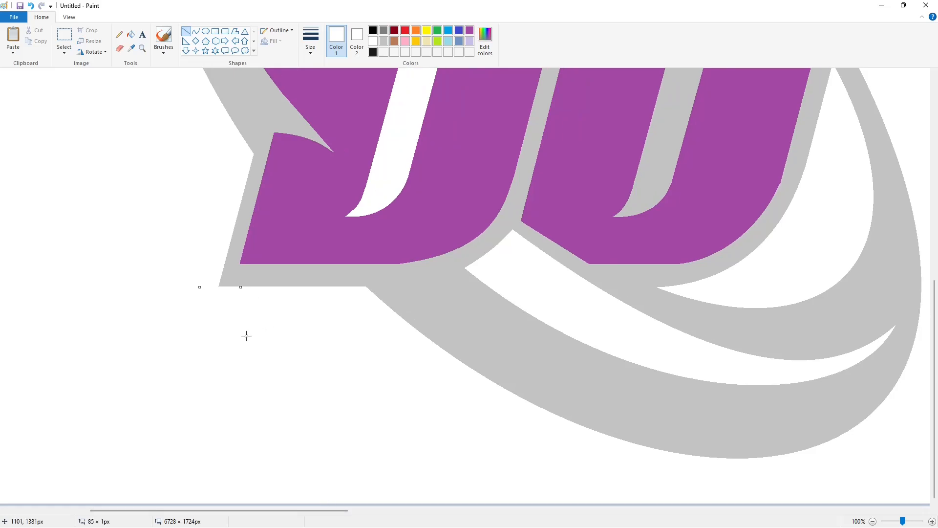
pyautogui.click(246, 336)
# Draw the upper and upper-left points of a star with black curves over the ring, beside the C's lower right
pyautogui.scroll(6, 329, 379)
pyautogui.scroll(-3, 352, 379)
pyautogui.click(873, 521)
pyautogui.hscroll(-2, 787, 323)
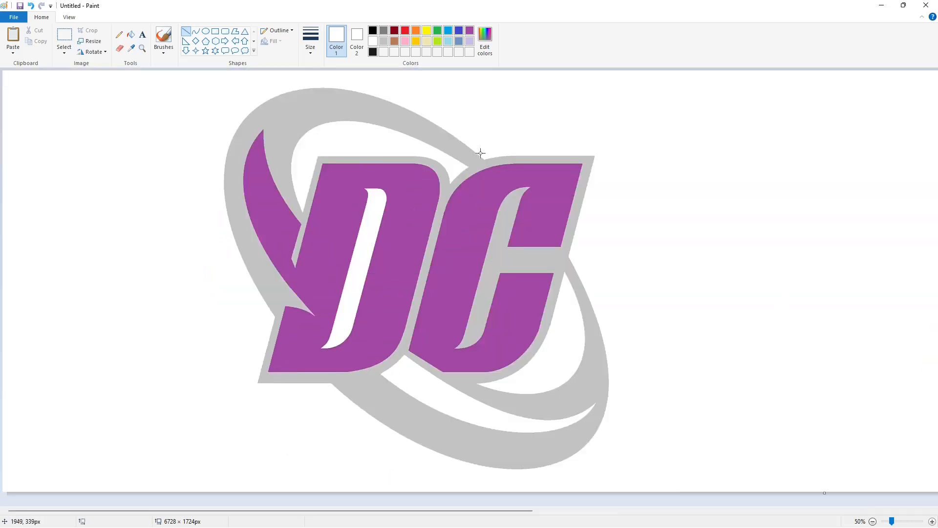
pyautogui.click(196, 31)
pyautogui.click(372, 31)
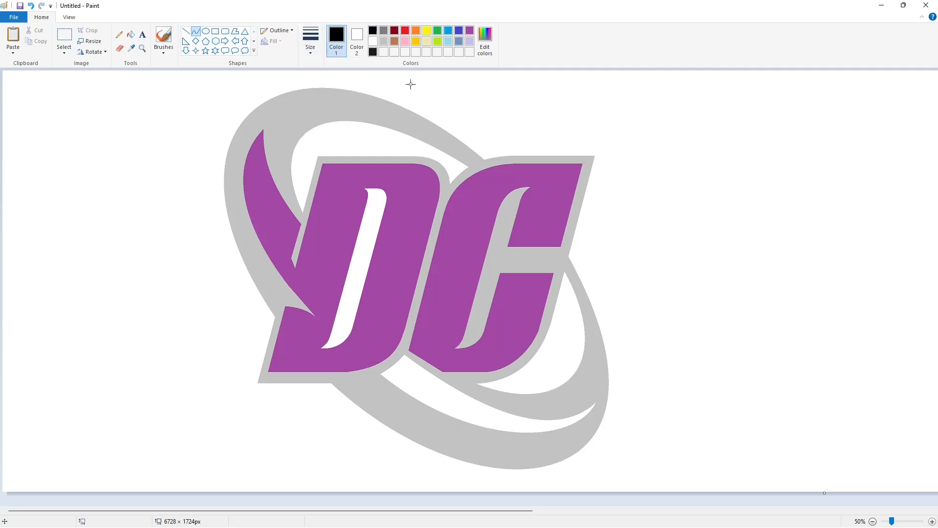
pyautogui.moveTo(594, 298); pyautogui.dragTo(652, 340)
pyautogui.moveTo(592, 336)
pyautogui.mouseDown()
pyautogui.moveTo(547, 323)
pyautogui.moveTo(580, 370)
pyautogui.moveTo(552, 409)
pyautogui.moveTo(599, 401)
pyautogui.moveTo(621, 437)
pyautogui.moveTo(622, 387)
pyautogui.mouseUp()
pyautogui.click(571, 327)
pyautogui.click(572, 326)
pyautogui.click(702, 354)
# Draw the star's lower-left and bottom points with black curves
pyautogui.click(569, 392)
pyautogui.click(569, 392)
pyautogui.click(647, 393)
pyautogui.click(578, 410)
pyautogui.click(577, 410)
pyautogui.click(626, 415)
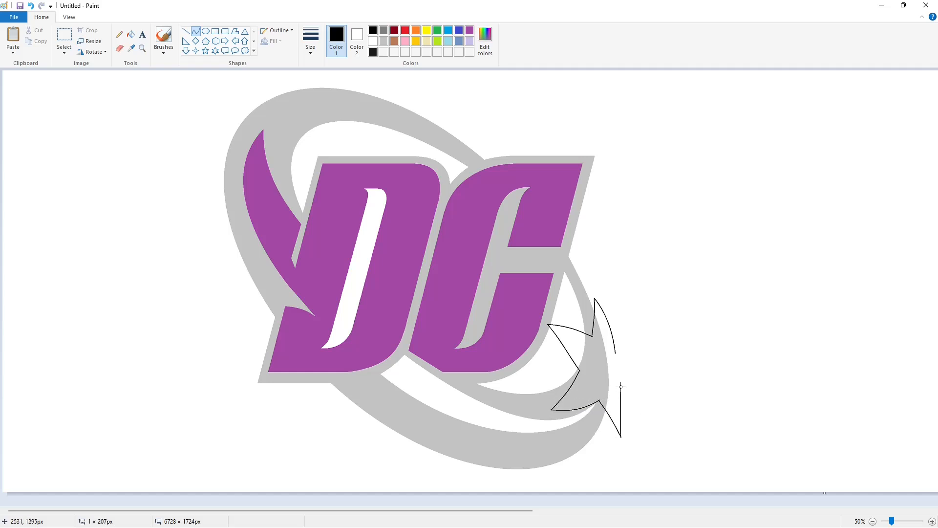
pyautogui.click(624, 406)
pyautogui.click(623, 406)
pyautogui.click(664, 414)
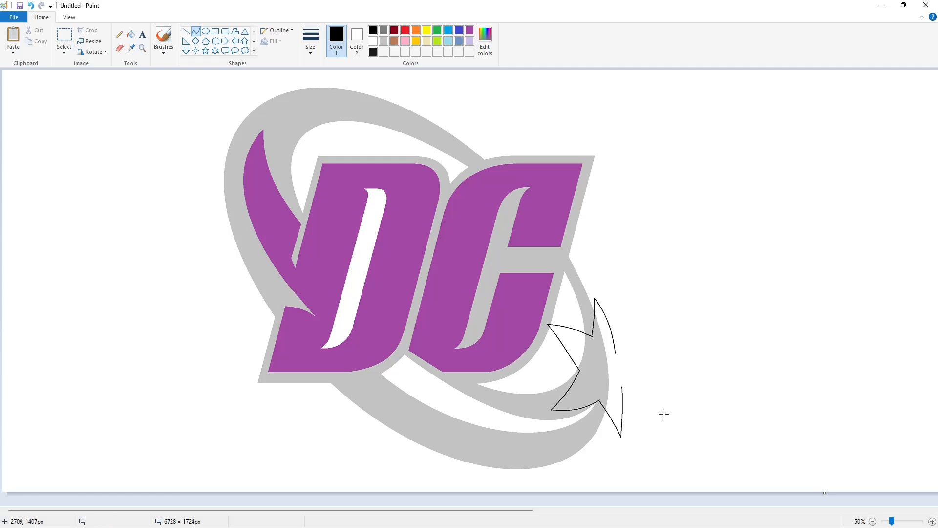
# Close the star outline by drawing its right-hand point with curves
pyautogui.click(625, 362)
pyautogui.click(625, 362)
pyautogui.click(621, 385)
pyautogui.hotkey('ctrl', 'z')
pyautogui.click(628, 382)
# Fill all sections of the star with black
pyautogui.click(131, 36)
pyautogui.scroll(1, 639, 473)
pyautogui.scroll(-5, 638, 474)
pyautogui.moveTo(244, 511); pyautogui.dragTo(434, 516)
pyautogui.click(462, 298)
pyautogui.click(508, 376)
pyautogui.click(543, 357)
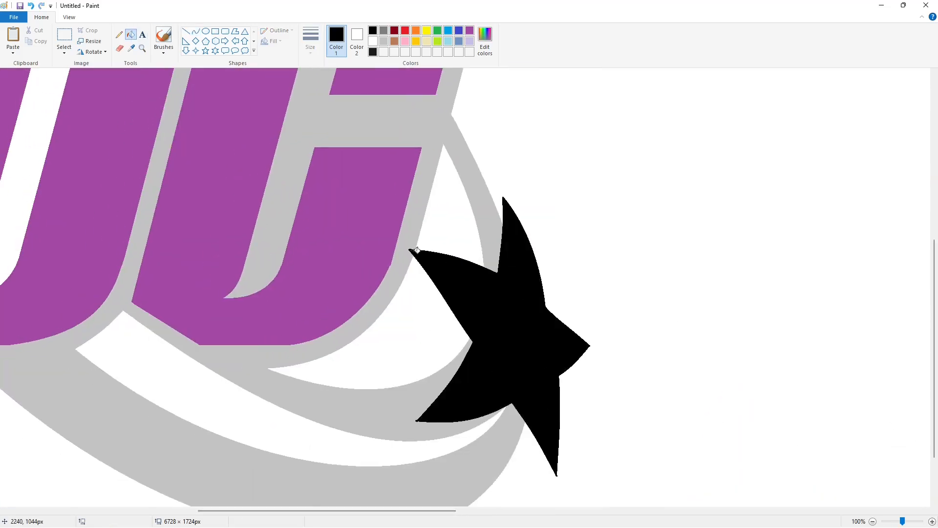
# Trim the star's lower-left tip with a gray line and its right tip with a white line
pyautogui.click(186, 31)
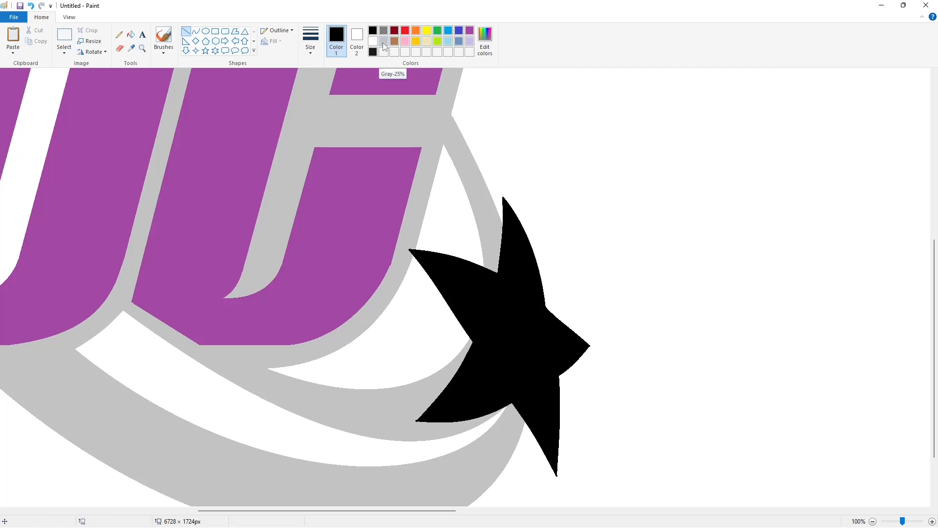
pyautogui.click(383, 41)
pyautogui.moveTo(420, 414); pyautogui.dragTo(412, 424)
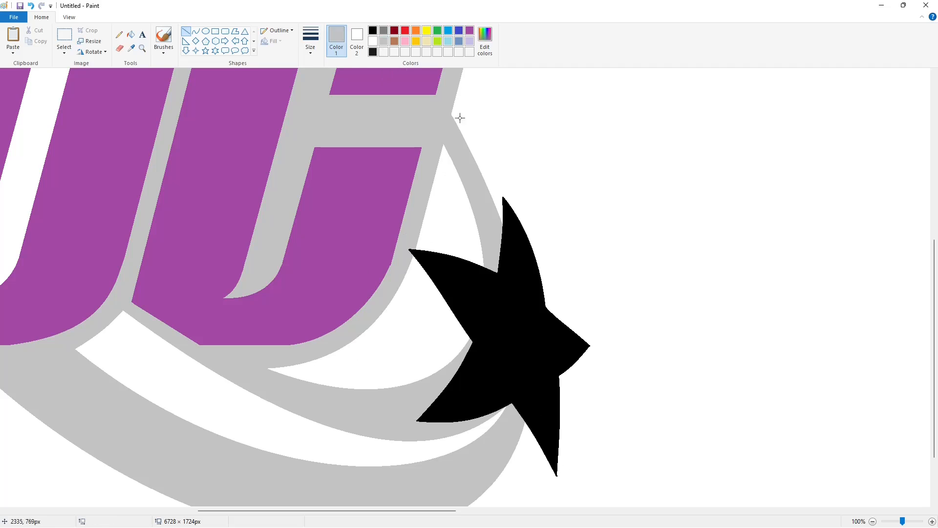
pyautogui.click(373, 41)
pyautogui.moveTo(590, 351); pyautogui.dragTo(592, 334)
# Recolor the whole star lavender
pyautogui.click(130, 34)
pyautogui.click(470, 41)
pyautogui.click(490, 346)
pyautogui.scroll(-1, 668, 373)
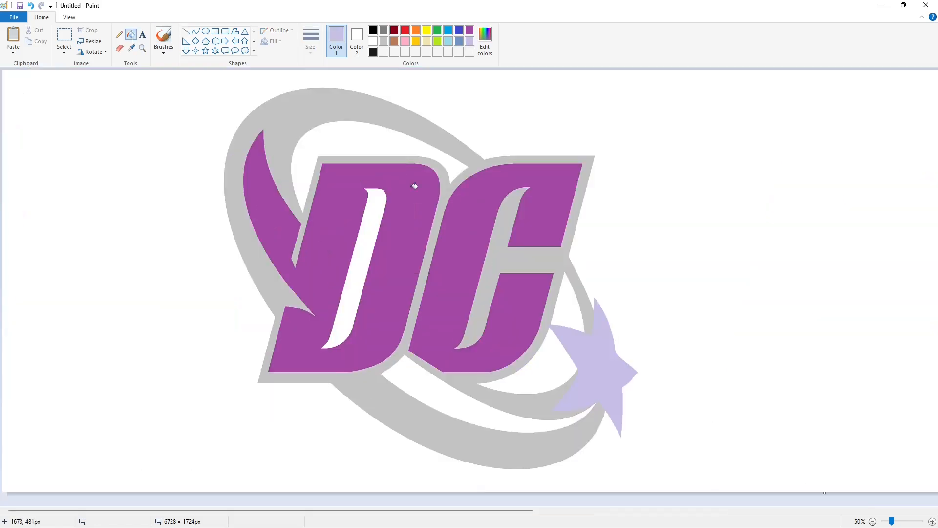
# Draw a smaller black star outline with curves inside the lavender star
pyautogui.click(196, 32)
pyautogui.click(310, 45)
pyautogui.click(333, 70)
pyautogui.click(373, 31)
pyautogui.moveTo(601, 318); pyautogui.dragTo(597, 346)
pyautogui.moveTo(594, 334); pyautogui.dragTo(615, 336)
pyautogui.moveTo(597, 346); pyautogui.dragTo(620, 394)
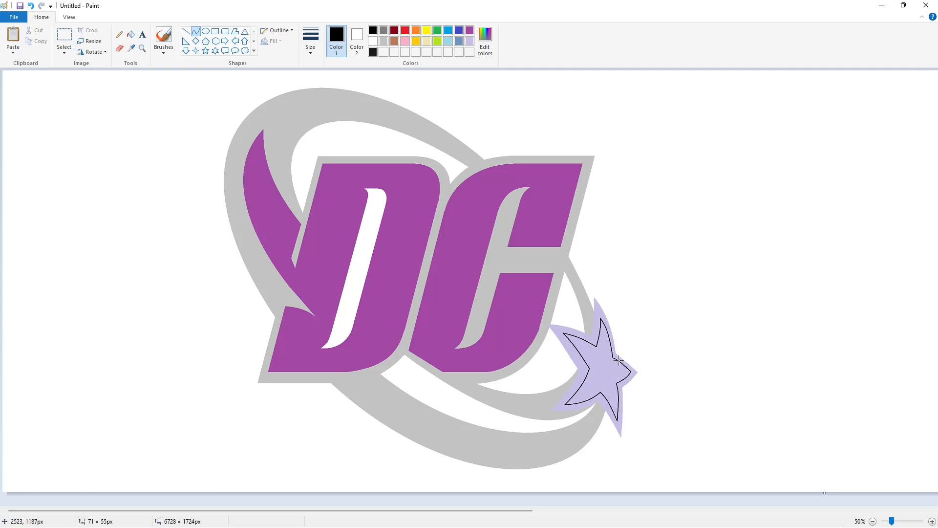
pyautogui.keyDown('ctrl'); pyautogui.scroll(-1, 476, 483); pyautogui.keyUp('ctrl')
pyautogui.keyDown('ctrl'); pyautogui.scroll(2, 476, 483); pyautogui.keyUp('ctrl')
pyautogui.scroll(-5, 540, 460)
pyautogui.hscroll(10, 541, 460)
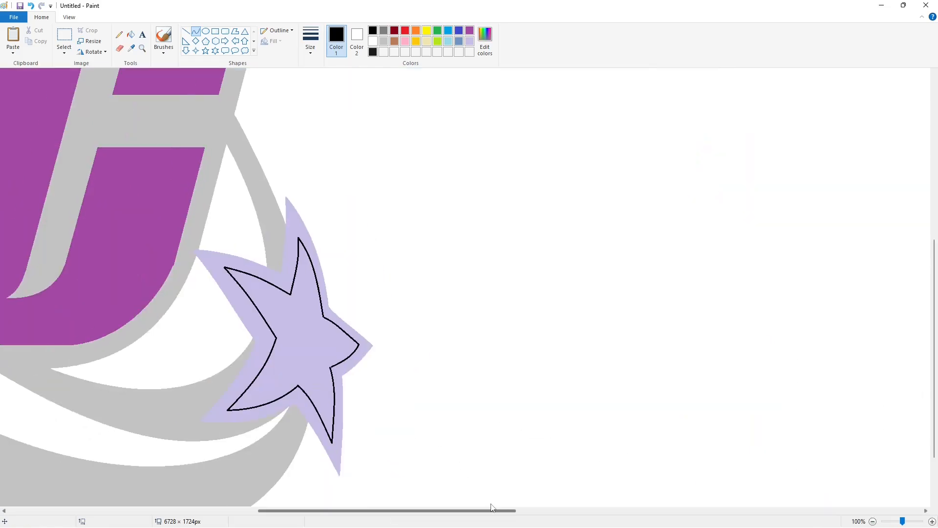
pyautogui.hscroll(-2, 540, 461)
pyautogui.keyDown('ctrl'); pyautogui.scroll(-1, 702, 443); pyautogui.keyUp('ctrl')
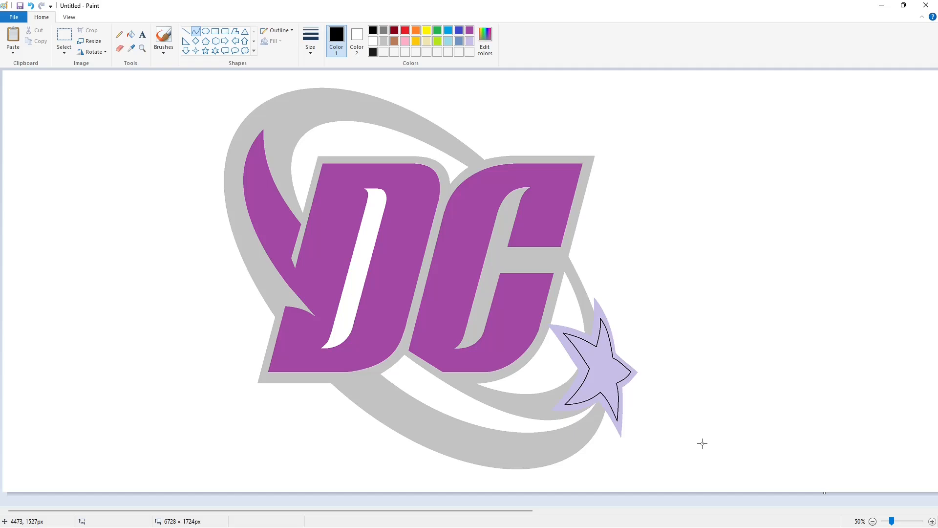
# Copy the black-shadowed DC lettering from the far end of the canvas and align it over the logo's purple letters
pyautogui.hscroll(2, 508, 518)
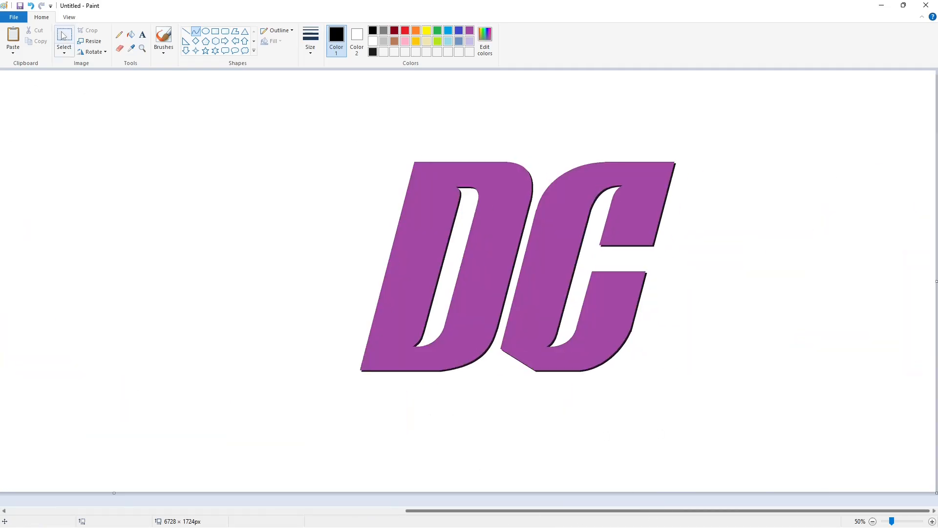
pyautogui.moveTo(289, 98); pyautogui.dragTo(739, 457)
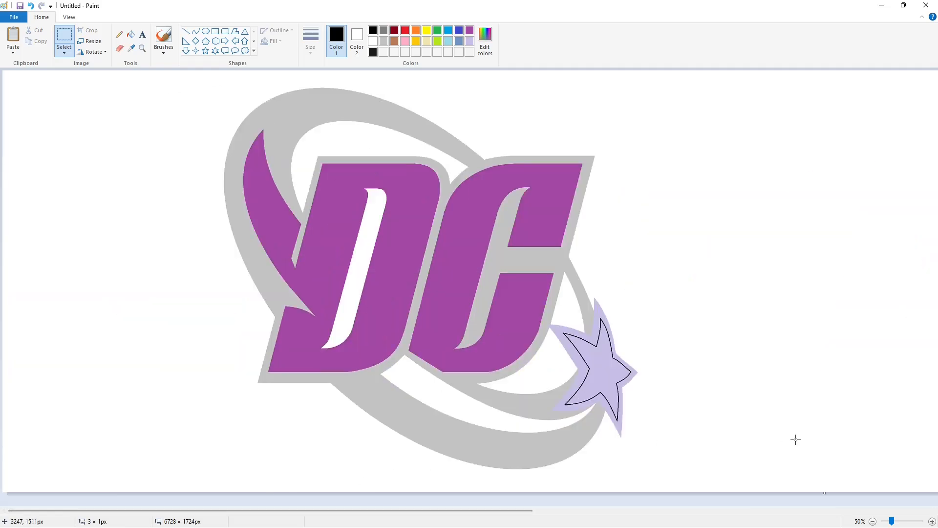
pyautogui.keyDown('ctrl'); pyautogui.scroll(2, 796, 440); pyautogui.keyUp('ctrl')
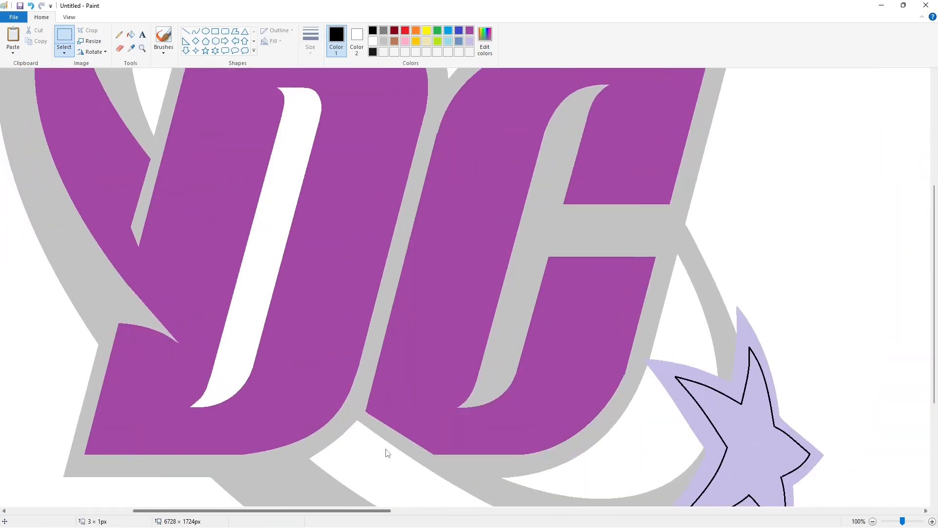
pyautogui.hscroll(-2, 385, 450)
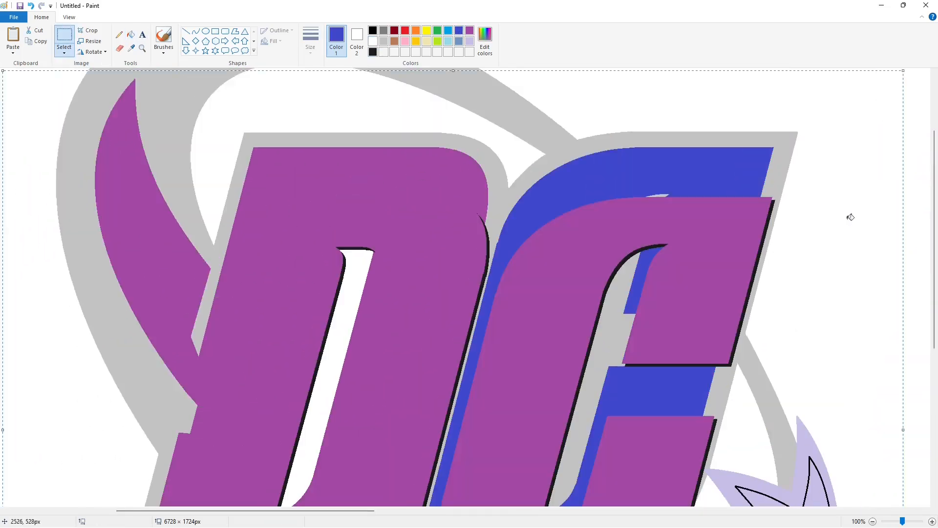
pyautogui.moveTo(695, 301); pyautogui.dragTo(692, 243)
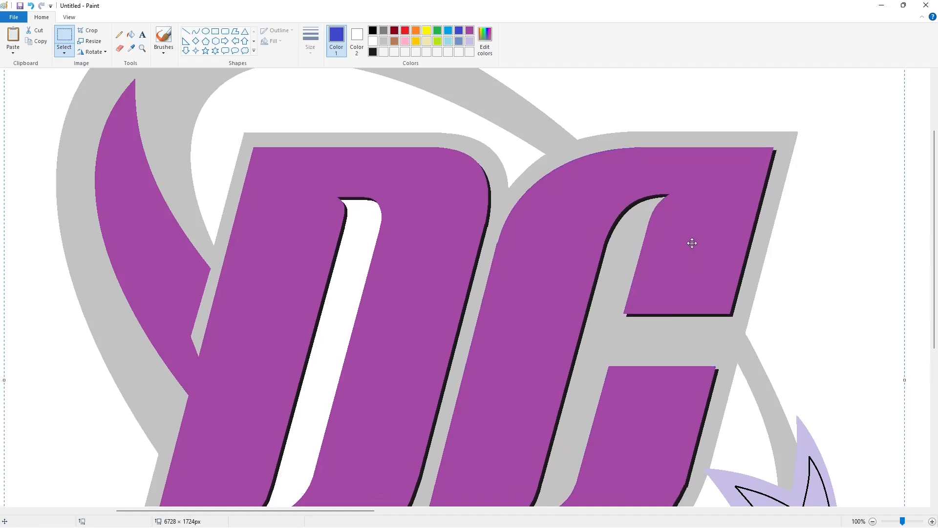
# Smooth the bump on the C's upper-left edge with a gray line in a thicker width
pyautogui.click(185, 31)
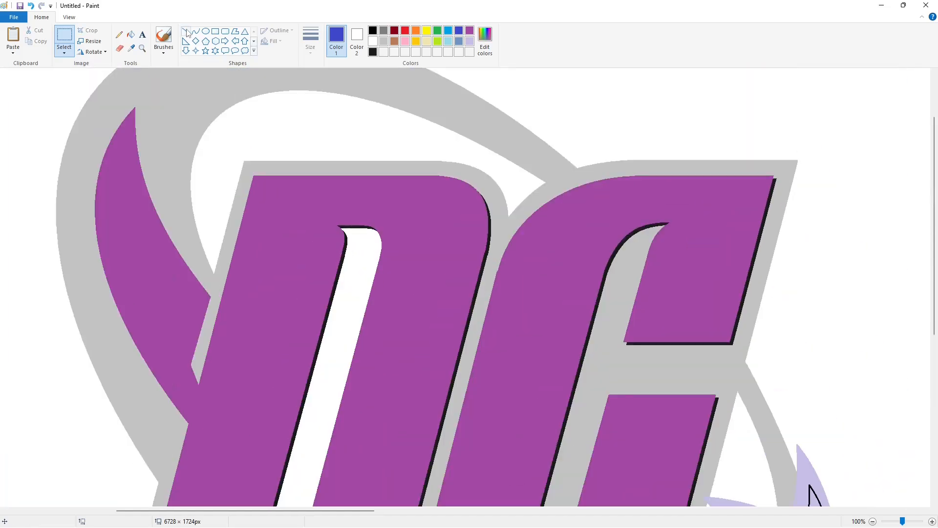
pyautogui.click(310, 49)
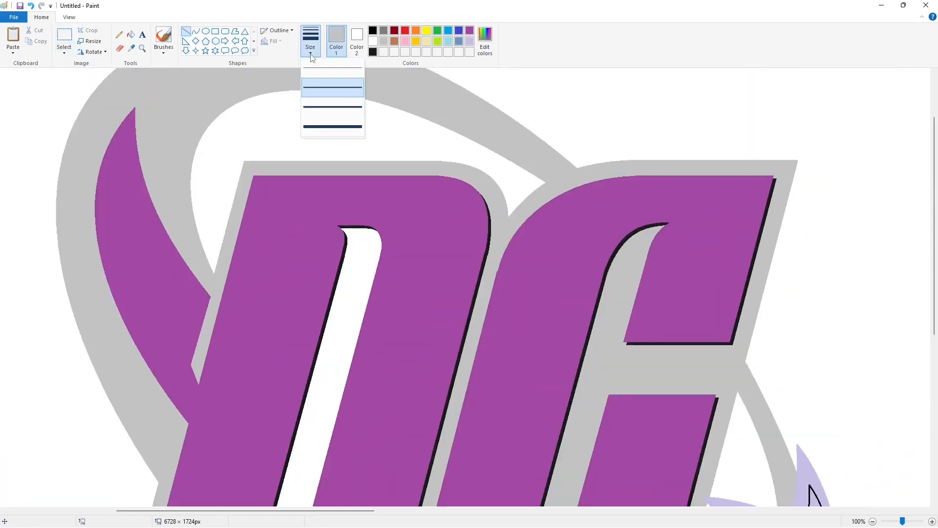
pyautogui.click(332, 106)
pyautogui.moveTo(489, 293); pyautogui.dragTo(499, 262)
pyautogui.click(551, 298)
# Smooth the shadow edge at the C's lower-right curve with gray and black lines
pyautogui.scroll(-3, 710, 318)
pyautogui.moveTo(684, 306); pyautogui.dragTo(695, 281)
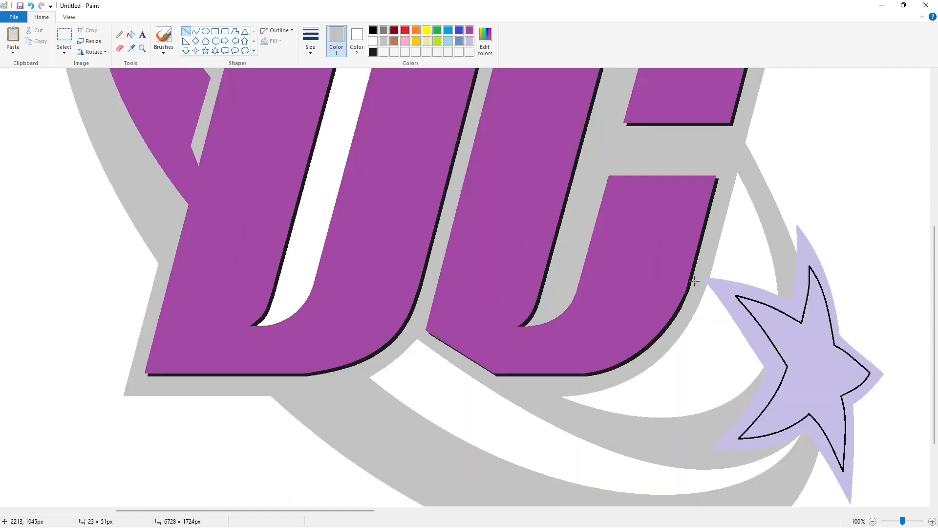
pyautogui.click(373, 31)
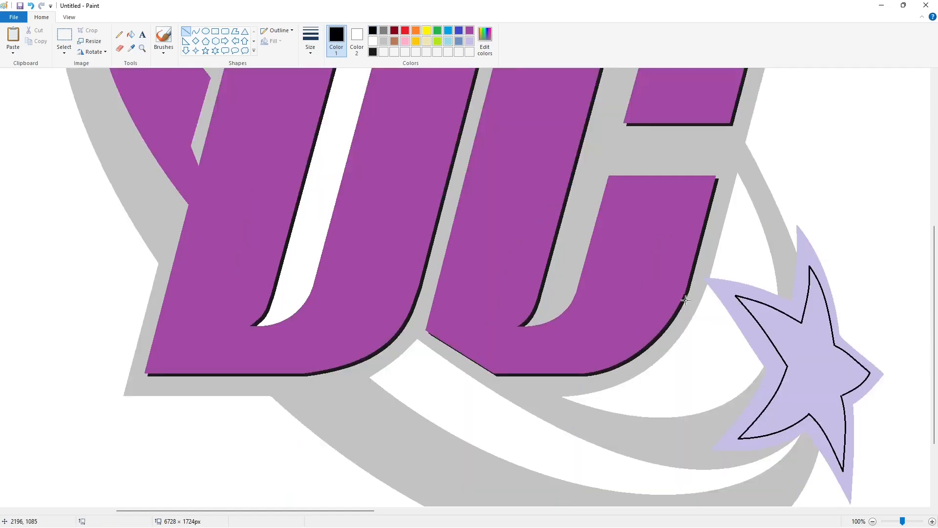
pyautogui.click(771, 279)
pyautogui.click(130, 34)
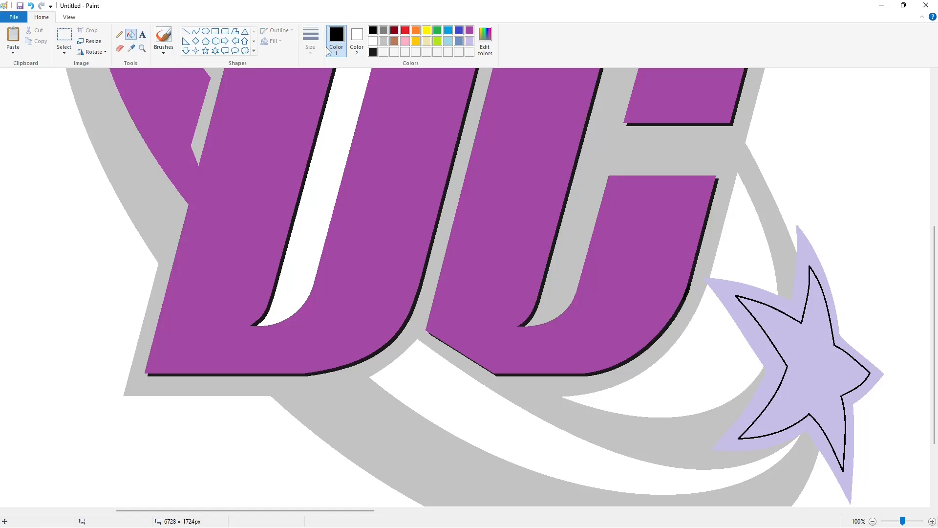
pyautogui.click(394, 41)
pyautogui.click(538, 373)
pyautogui.hotkey('ctrl', 'z')
# Narrow the canvas to 3200 × 1724 px so the spare lettering beside the logo is cut off
pyautogui.scroll(-1, 729, 402)
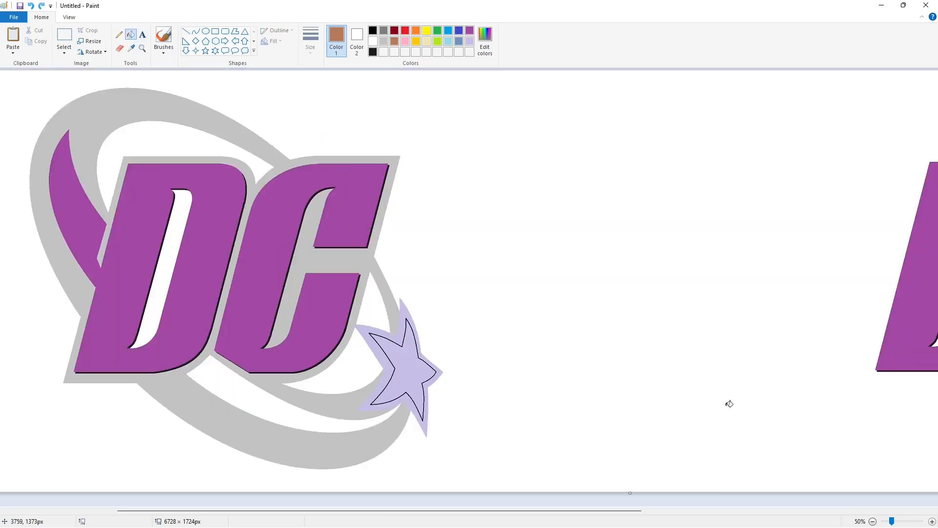
pyautogui.scroll(-1, 822, 174)
pyautogui.moveTo(823, 174); pyautogui.dragTo(394, 176)
pyautogui.click(932, 522)
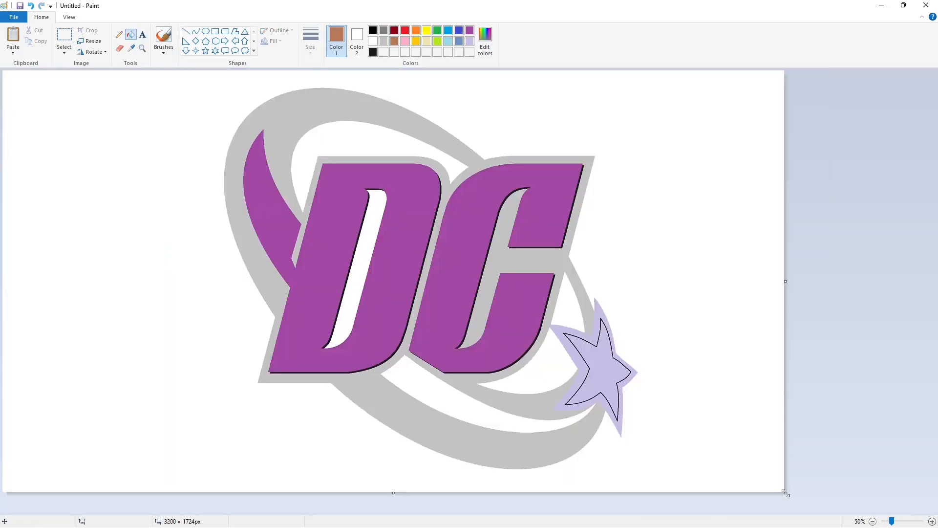
# Enlarge the canvas to 3796 × 1784 px and fill the gray ring and letter outline with blue, RGB 7, 116, 235
pyautogui.moveTo(786, 493)
pyautogui.mouseDown()
pyautogui.moveTo(932, 509)
pyautogui.moveTo(878, 474)
pyautogui.moveTo(870, 484)
pyautogui.moveTo(931, 508)
pyautogui.mouseUp()
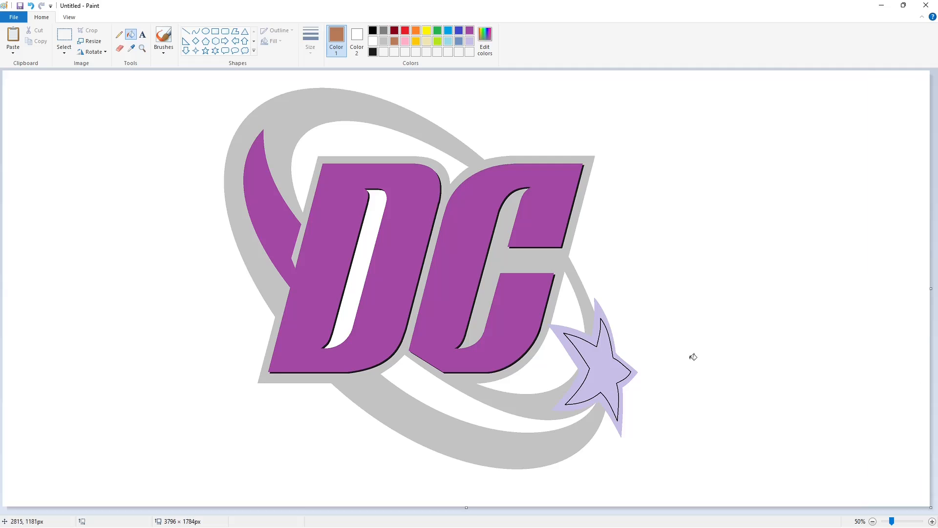
pyautogui.click(448, 30)
pyautogui.click(485, 41)
pyautogui.click(523, 206)
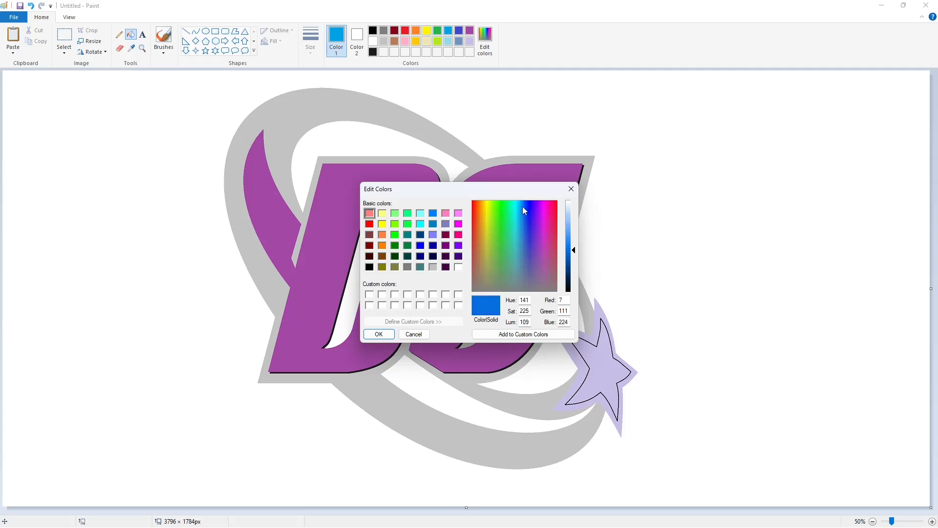
pyautogui.click(572, 247)
pyautogui.click(379, 334)
pyautogui.click(377, 107)
# Refill the ring and letter outline with a brighter blue, RGB 22, 130, 248
pyautogui.click(485, 41)
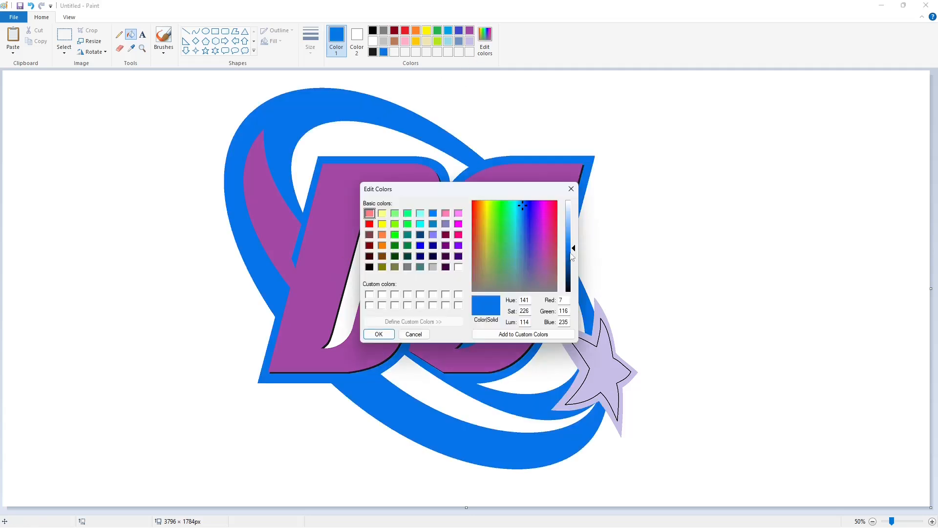
pyautogui.click(573, 242)
pyautogui.click(379, 334)
pyautogui.click(458, 146)
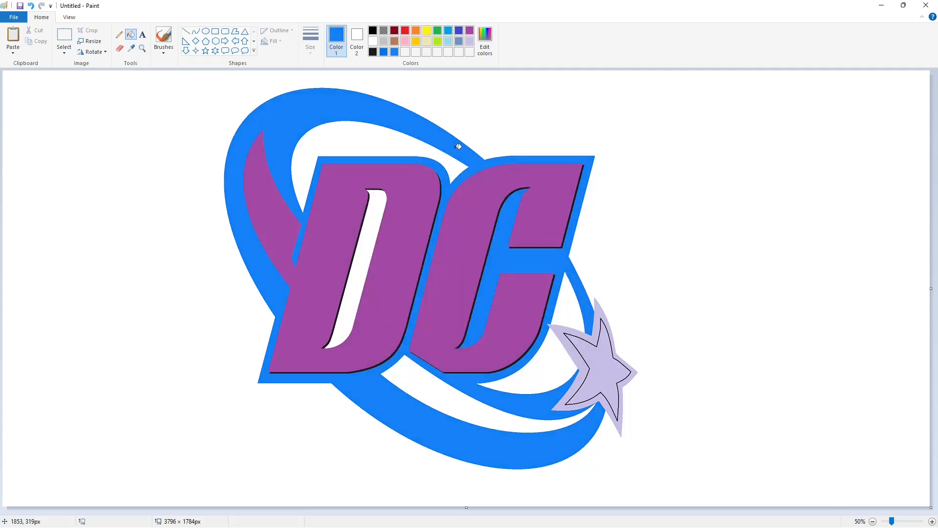
# Fill the star's border with a lighter shade of the ring's blue and the star's interior with white
pyautogui.click(485, 39)
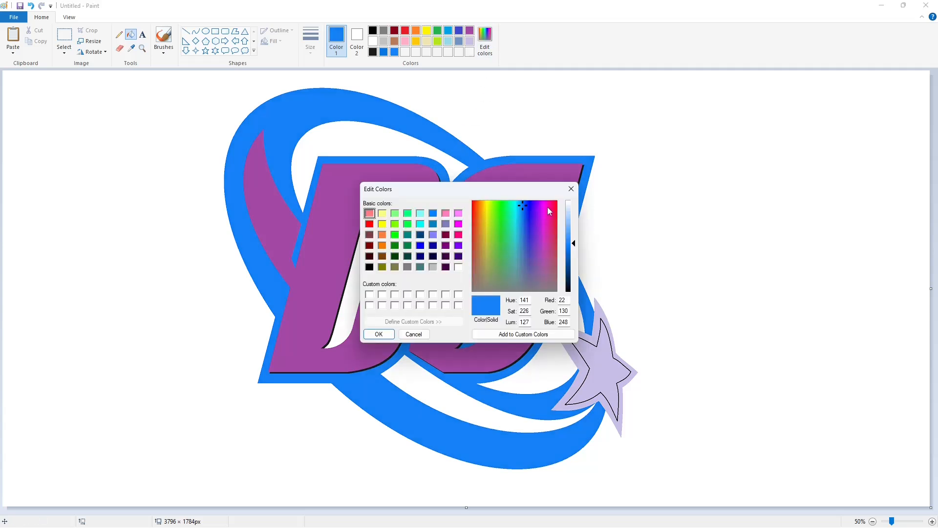
pyautogui.click(573, 232)
pyautogui.click(379, 334)
pyautogui.click(599, 333)
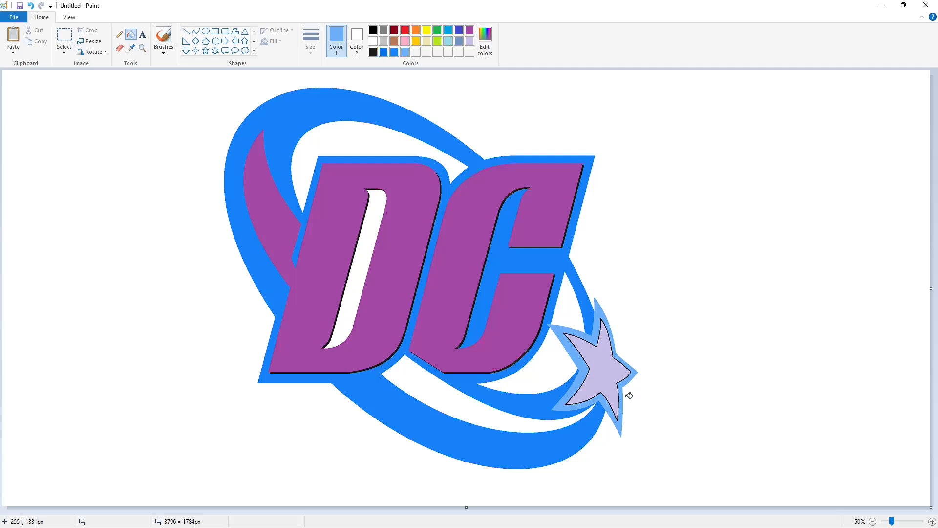
pyautogui.click(373, 41)
pyautogui.click(581, 365)
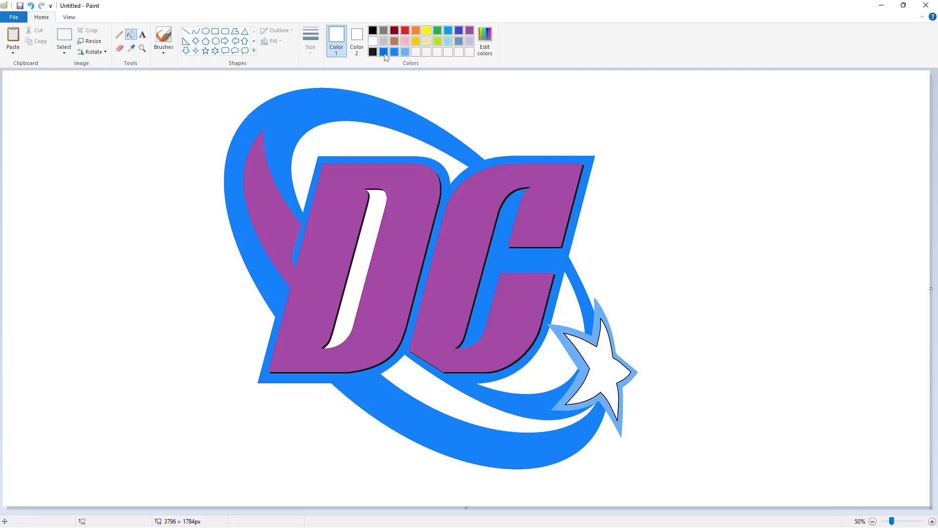
# Mix a dark shade of the ring's blue and recolour the star's black inner outline with it
pyautogui.click(395, 52)
pyautogui.click(485, 41)
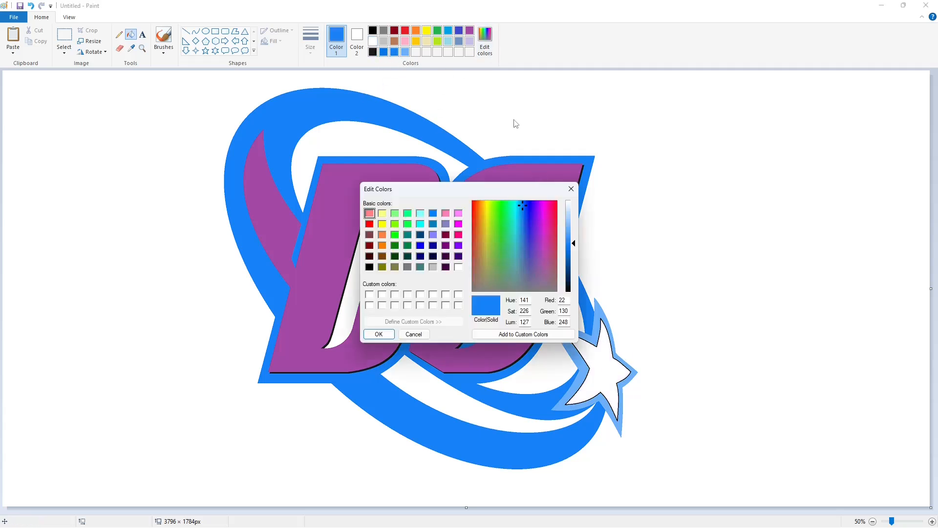
pyautogui.click(571, 257)
pyautogui.click(379, 334)
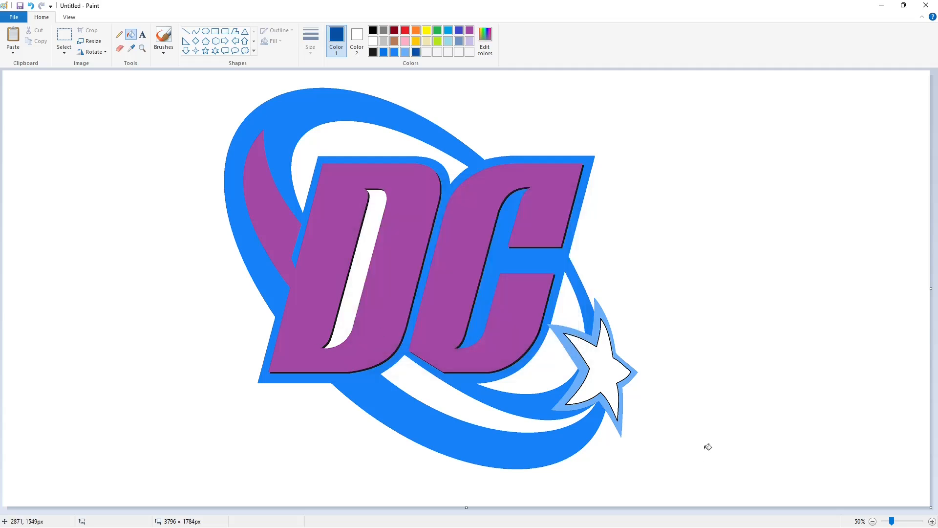
pyautogui.click(932, 521)
pyautogui.scroll(-7, 439, 464)
pyautogui.moveTo(347, 511); pyautogui.dragTo(622, 511)
pyautogui.click(618, 336)
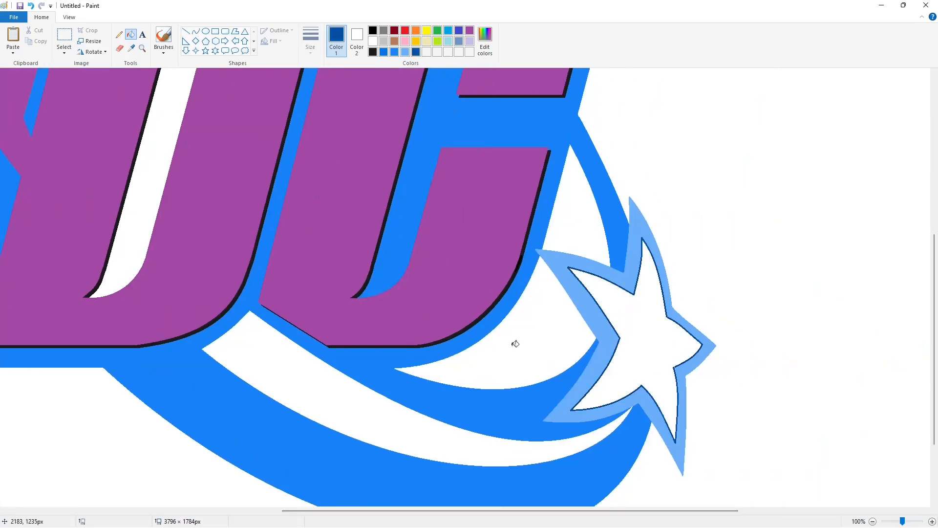
# Recolour the black shadows along the C's inner and outer edges with the dark blue
pyautogui.click(383, 237)
pyautogui.click(519, 272)
pyautogui.hotkey('ctrl', 'z')
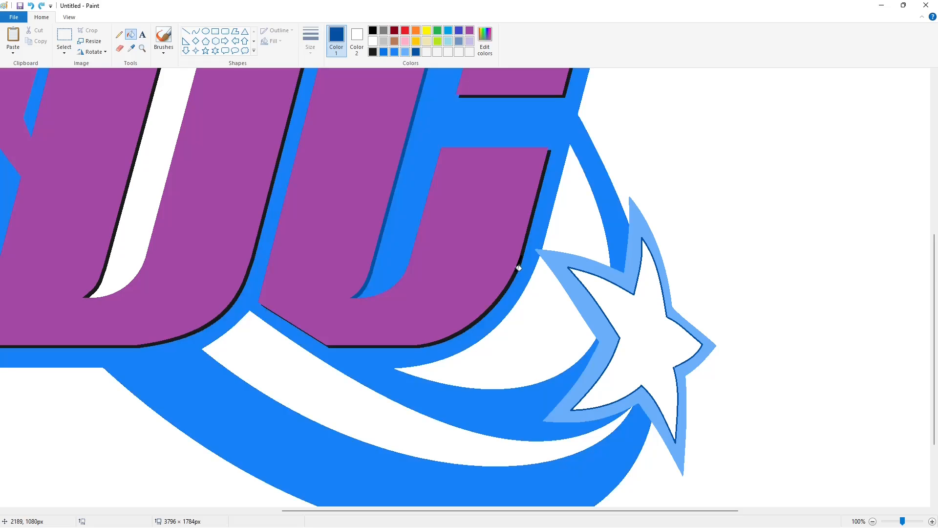
pyautogui.click(527, 247)
pyautogui.scroll(5, 547, 264)
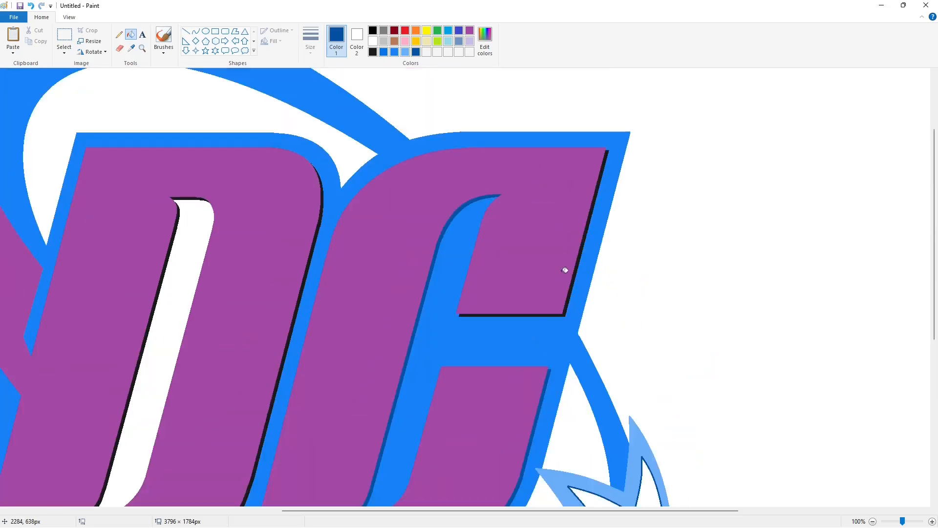
pyautogui.click(581, 256)
# Recolour the black shadows on the D's outer edge and around its inner opening with the dark blue
pyautogui.moveTo(453, 509); pyautogui.dragTo(368, 510)
pyautogui.click(467, 329)
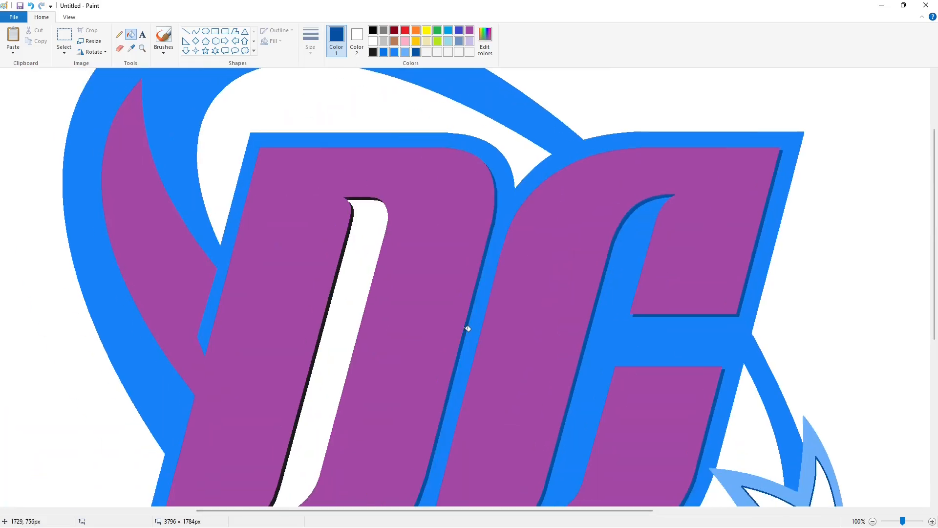
pyautogui.click(352, 210)
pyautogui.scroll(-6, 409, 309)
pyautogui.scroll(2, 456, 331)
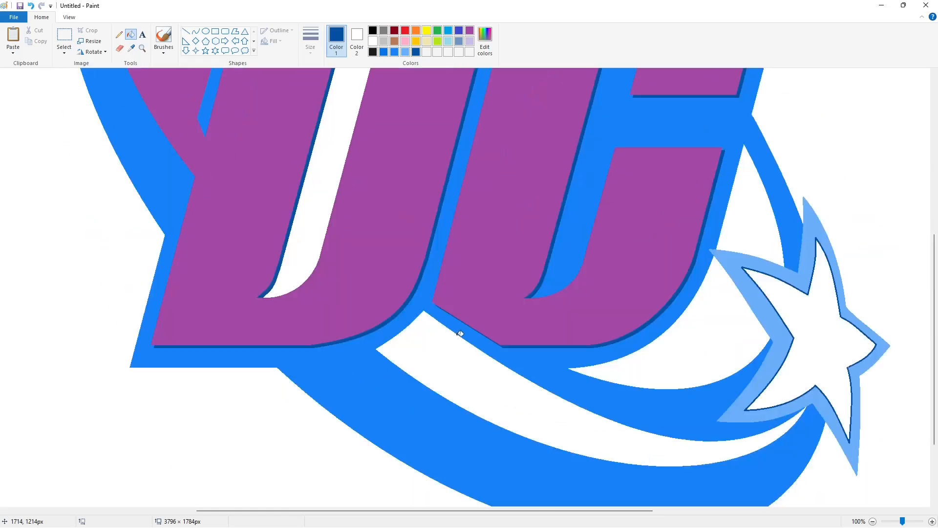
pyautogui.scroll(-2, 465, 337)
pyautogui.scroll(-2, 562, 349)
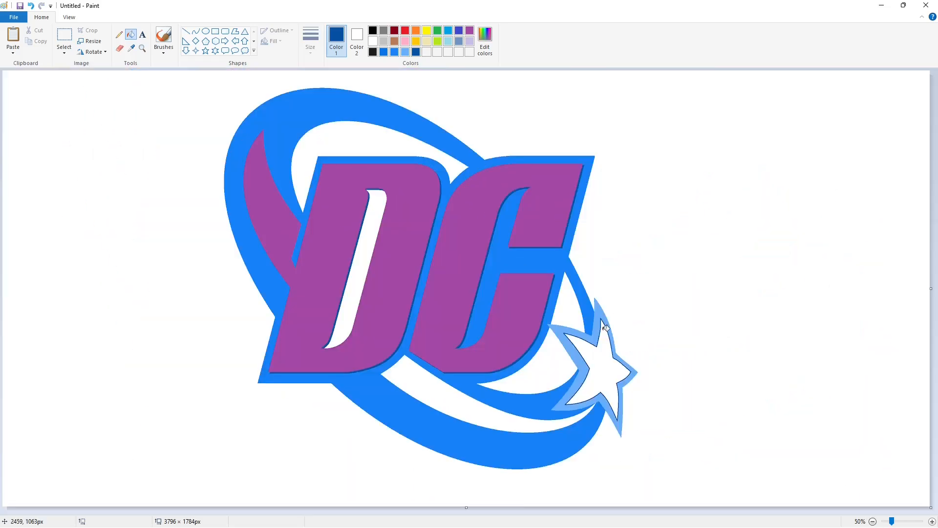
# Sample the ring's bright blue and fill the white opening inside the D with it
pyautogui.click(130, 47)
pyautogui.click(314, 98)
pyautogui.click(370, 218)
# Fill the purple D, its connected crescent and the purple C with white
pyautogui.click(373, 41)
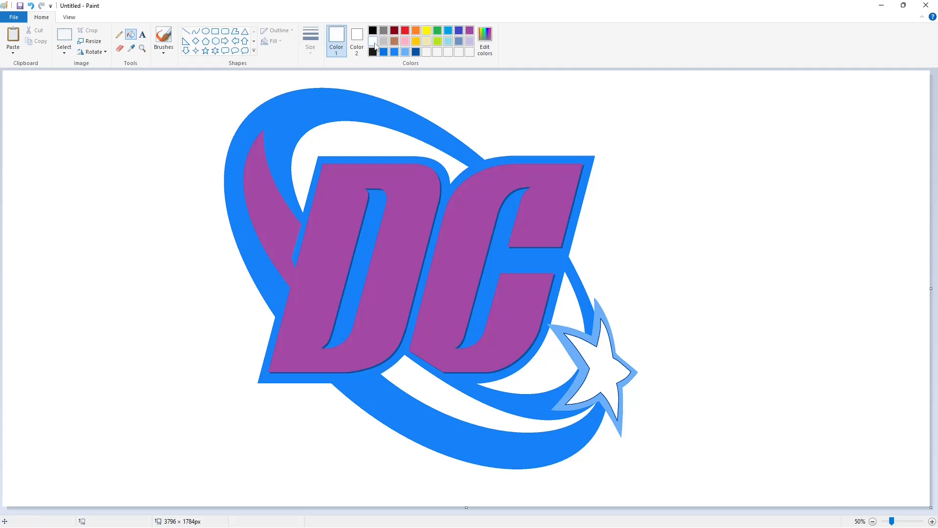
pyautogui.click(352, 176)
pyautogui.click(469, 212)
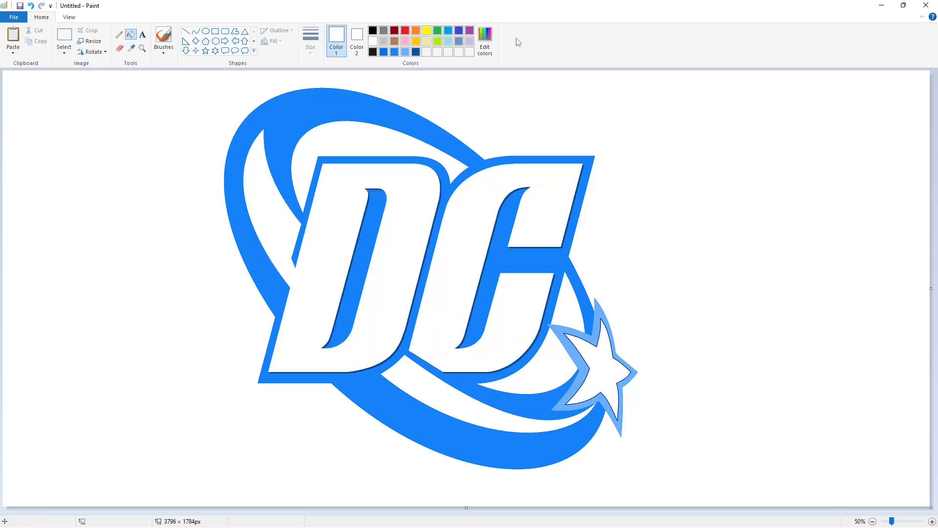
# Extend the crescent's lower edge into the D with a ring-blue line spanning about 103 × 109 px
pyautogui.scroll(2, 790, 391)
pyautogui.scroll(-3, 789, 440)
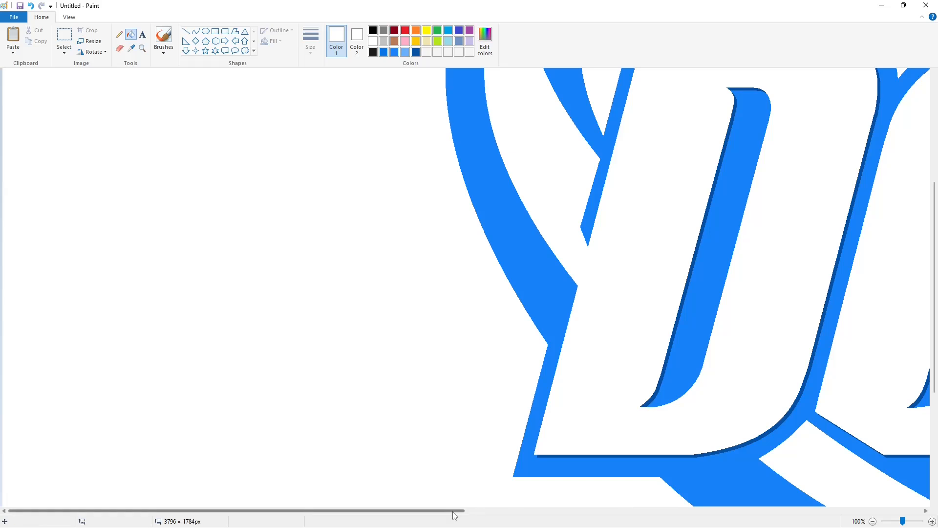
pyautogui.moveTo(455, 516); pyautogui.dragTo(540, 516)
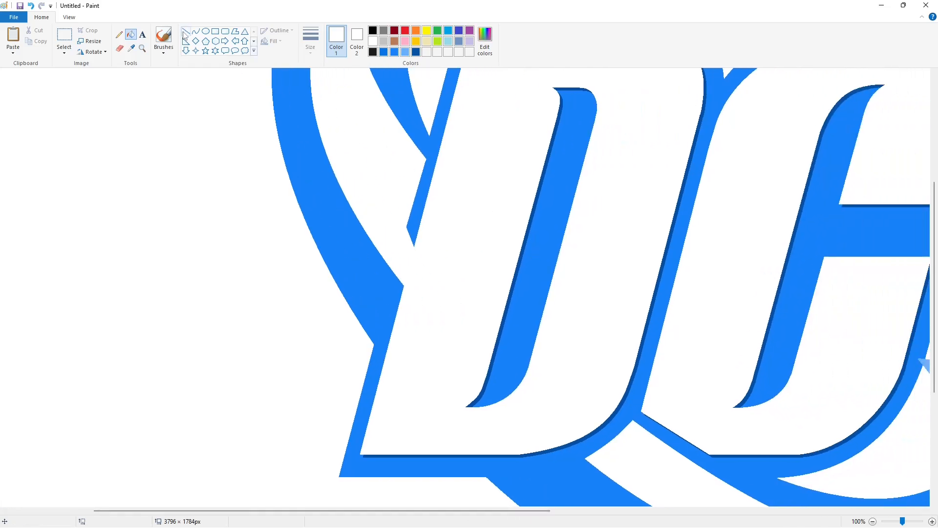
pyautogui.click(131, 48)
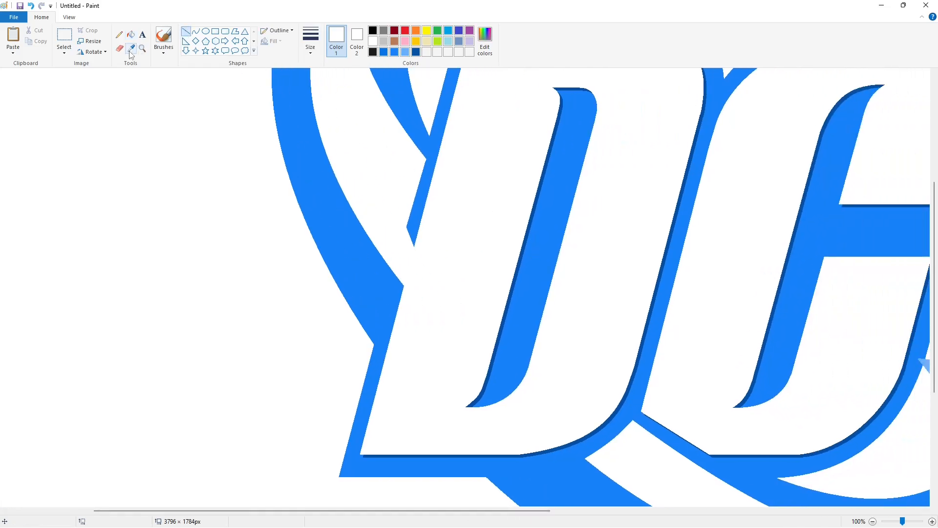
pyautogui.click(277, 128)
pyautogui.click(311, 39)
pyautogui.click(337, 109)
pyautogui.moveTo(400, 282); pyautogui.dragTo(449, 335)
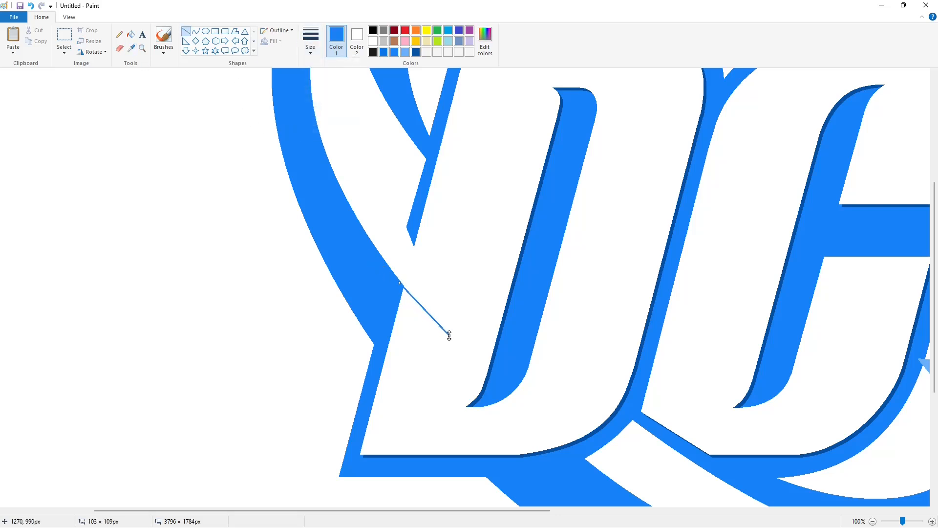
pyautogui.click(483, 325)
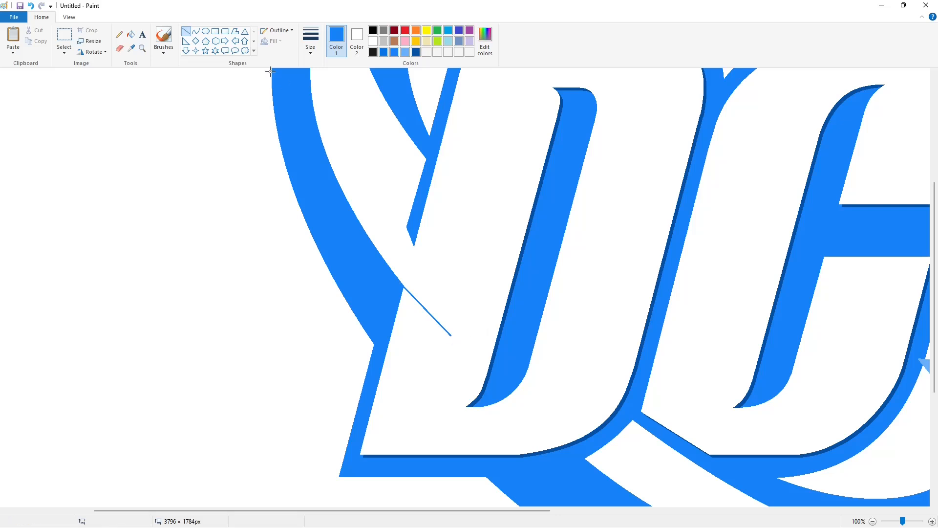
# Draw a curve about 124 × 35 px from the line's end to the D's outer outline and fill the enclosed spike blue
pyautogui.click(195, 31)
pyautogui.moveTo(450, 335); pyautogui.dragTo(416, 319)
pyautogui.click(415, 319)
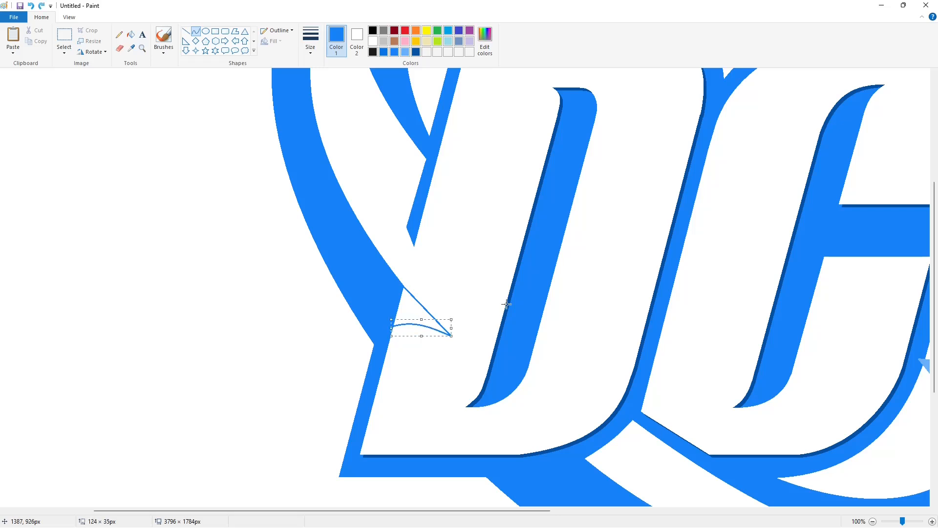
pyautogui.click(505, 306)
pyautogui.click(131, 34)
pyautogui.click(420, 308)
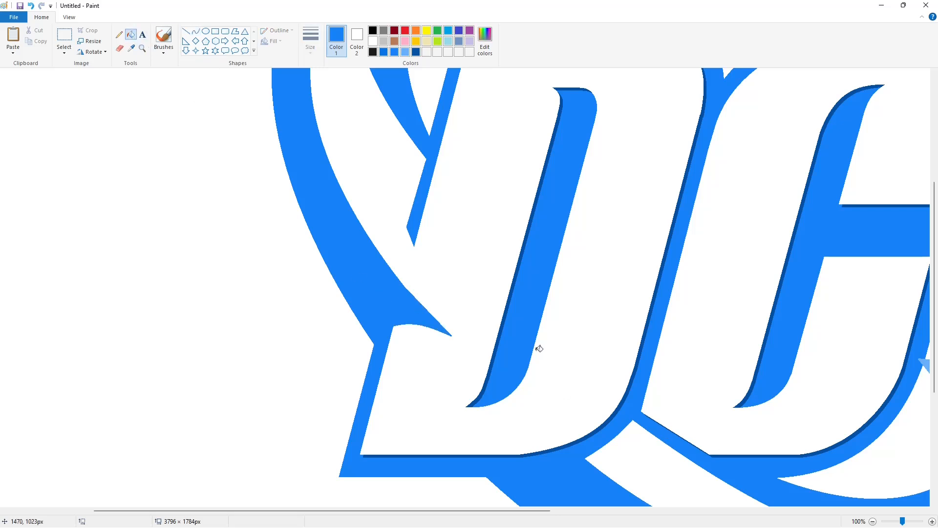
# Smooth the spike's upper edge where it meets the ring with a blue line spanning about 53 × 63 px
pyautogui.click(185, 30)
pyautogui.moveTo(390, 269); pyautogui.dragTo(415, 300)
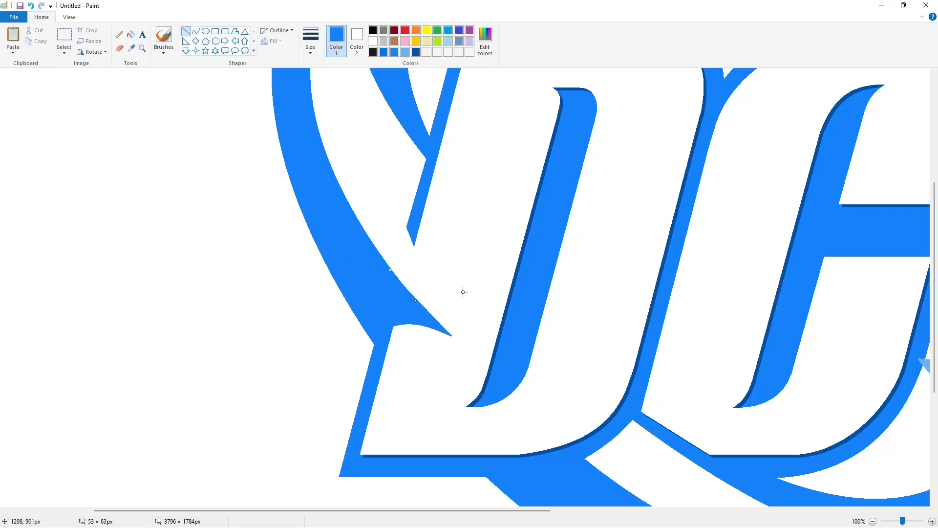
pyautogui.click(463, 292)
pyautogui.scroll(-1, 650, 408)
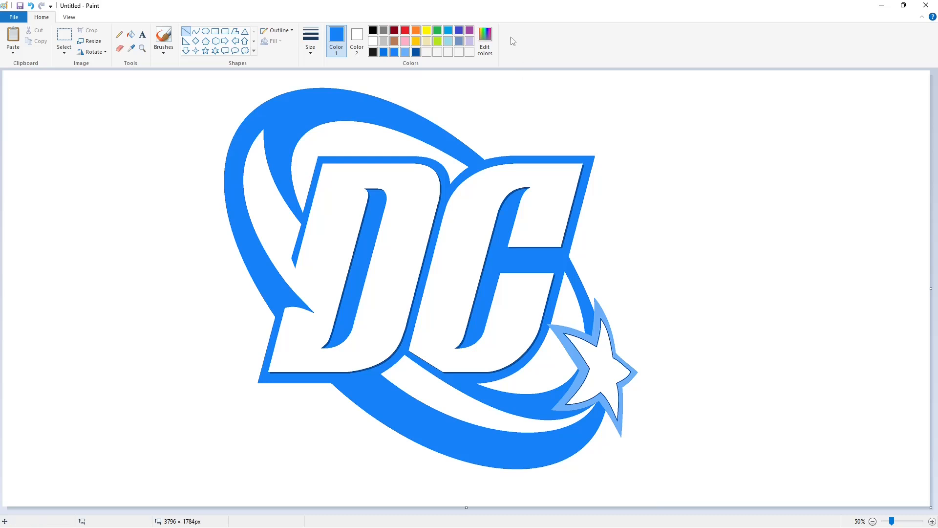